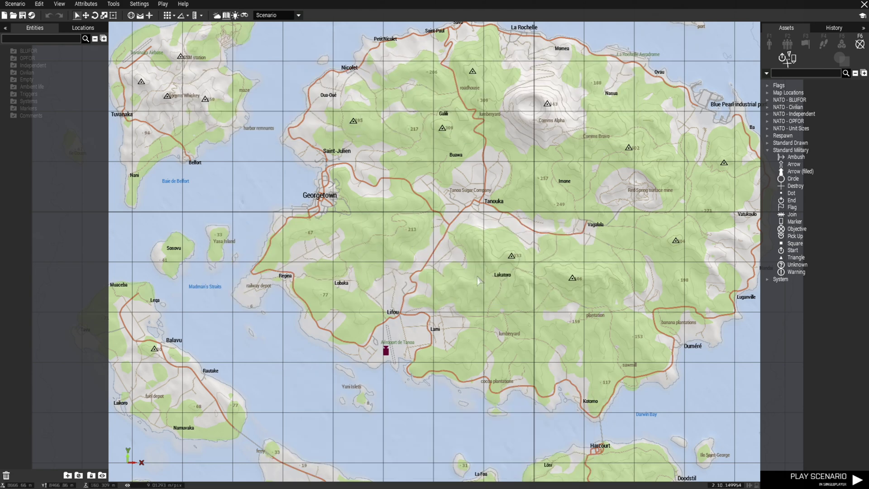
- Place a NATO Rifleman (group Alpha 1-1) inside the Comms Alpha compound
scroll(500, 247, "up", 1)
scroll(501, 248, "up", 6)
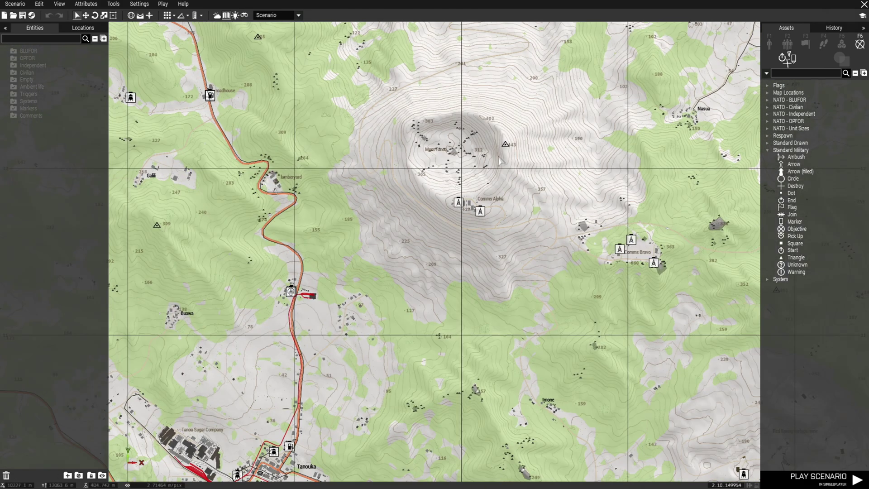
scroll(484, 147, "up", 6)
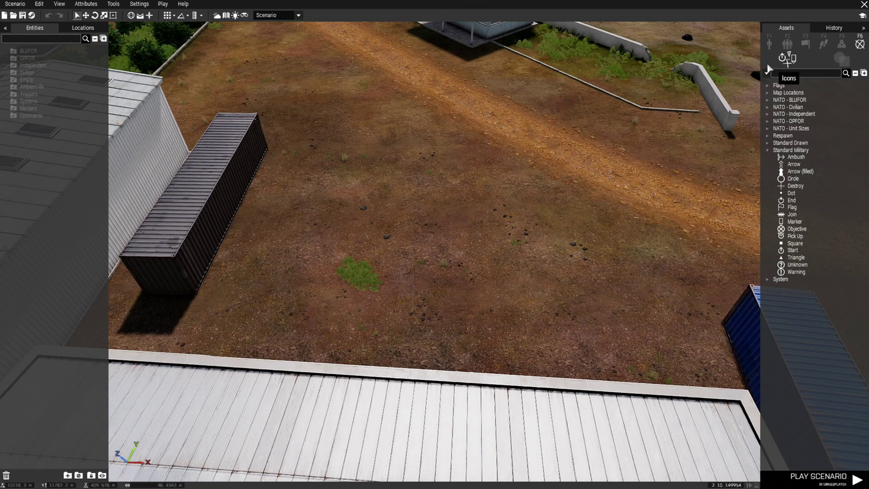
left_click(770, 44)
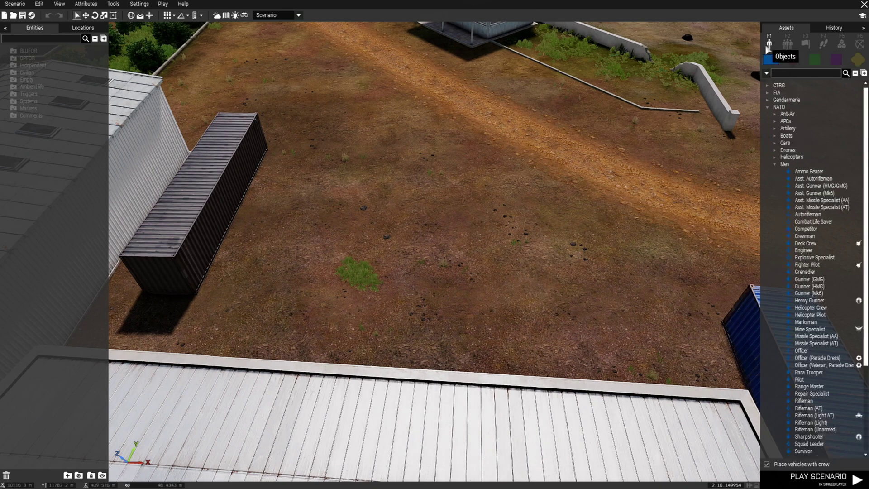
left_click(803, 400)
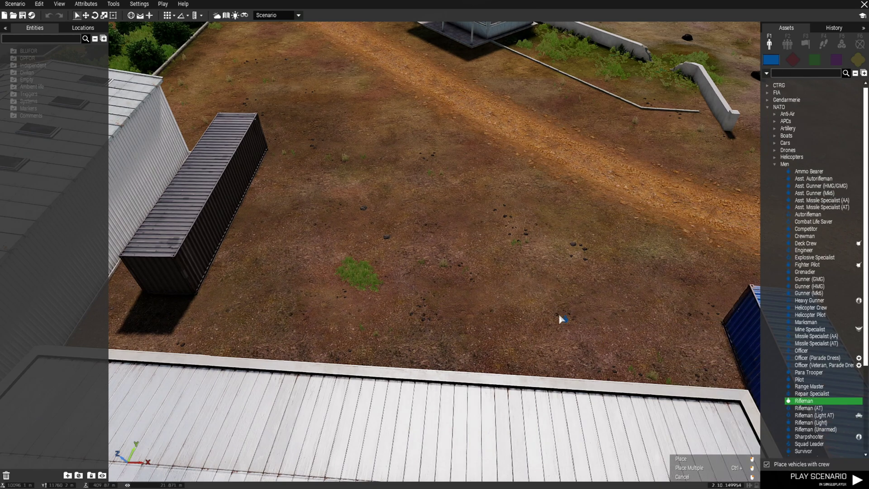
left_click(479, 264)
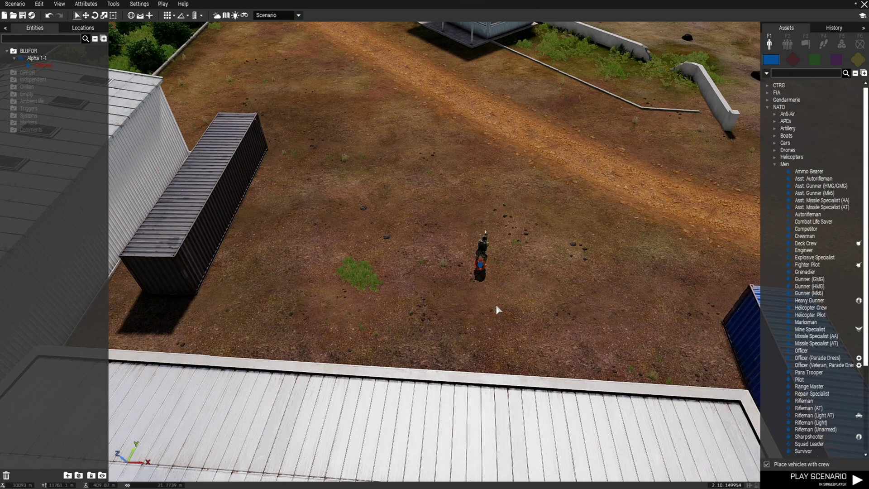
scroll(495, 305, "down", 2)
- Place a Standard Military Start marker on the track west of Comms Alpha
key("m")
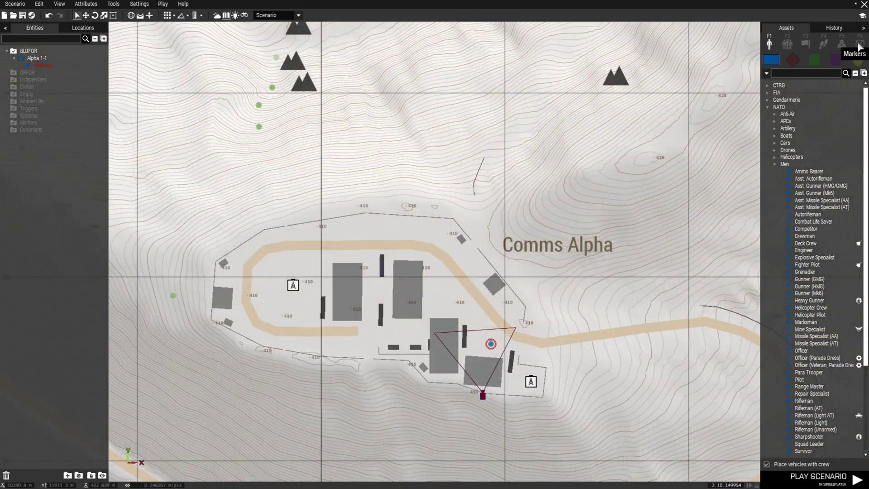
left_click(860, 44)
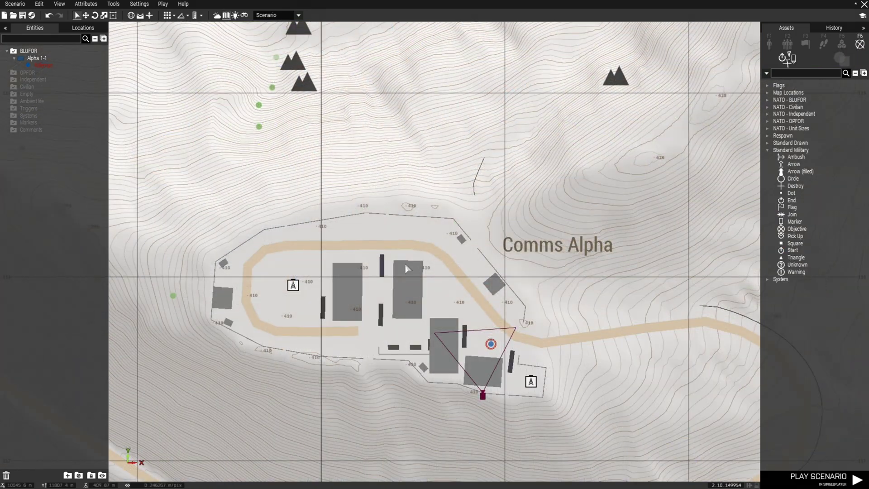
scroll(404, 263, "down", 2)
left_click(790, 250)
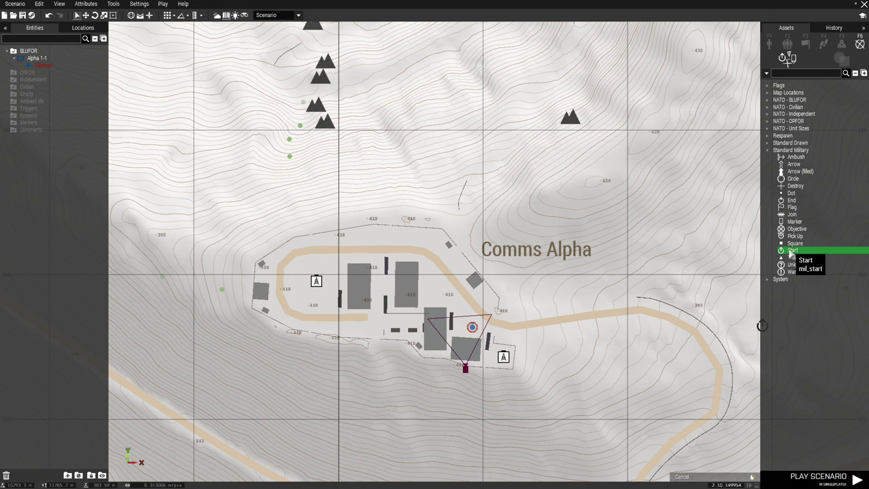
scroll(343, 303, "up", 8)
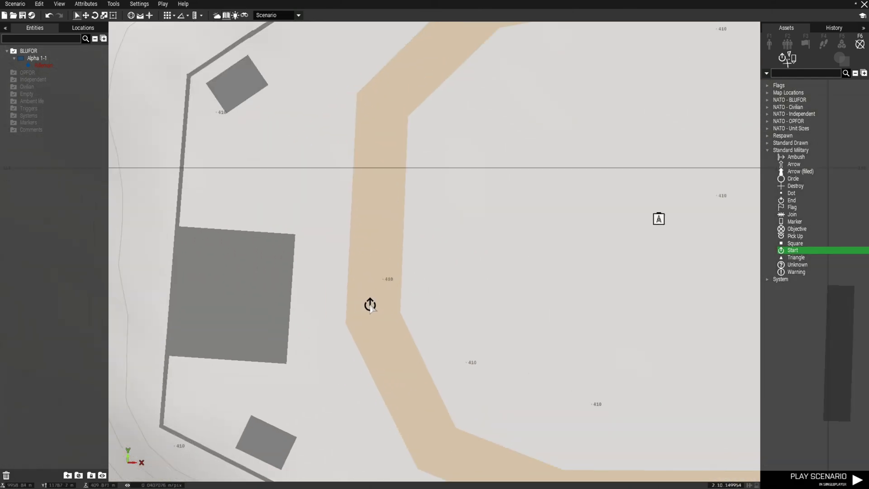
scroll(369, 304, "up", 1)
left_click(370, 301)
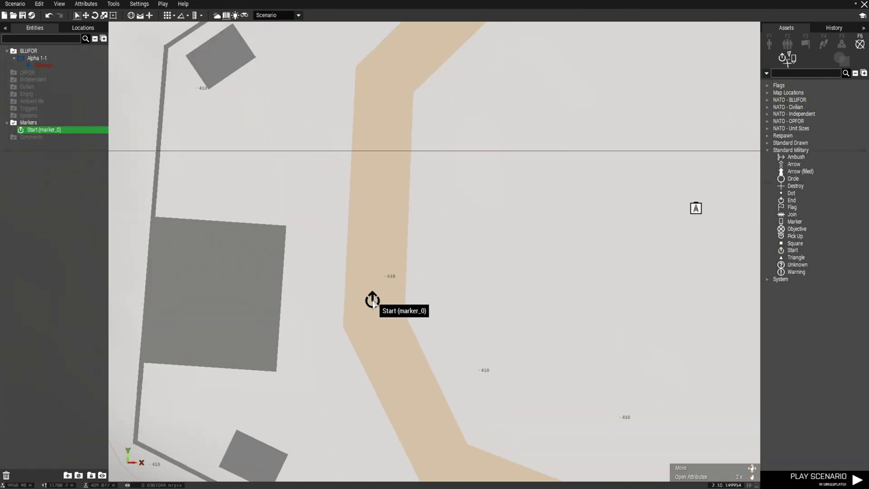
scroll(372, 302, "up", 3)
- Set the new Start marker's variable name to 'mark'
double_click(373, 299)
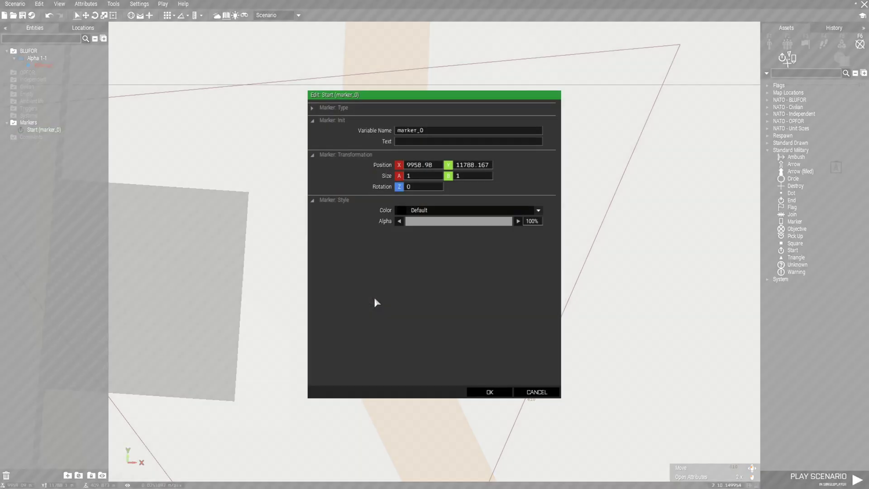
double_click(427, 130)
type("mark")
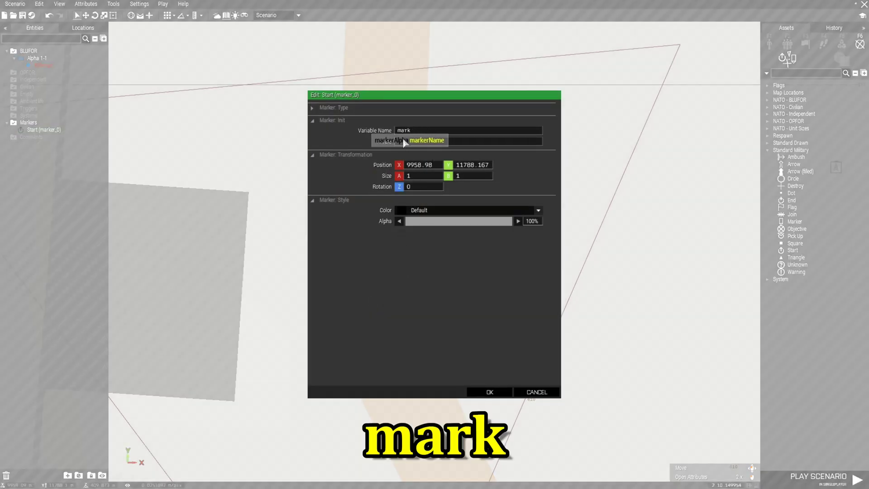
left_click(489, 392)
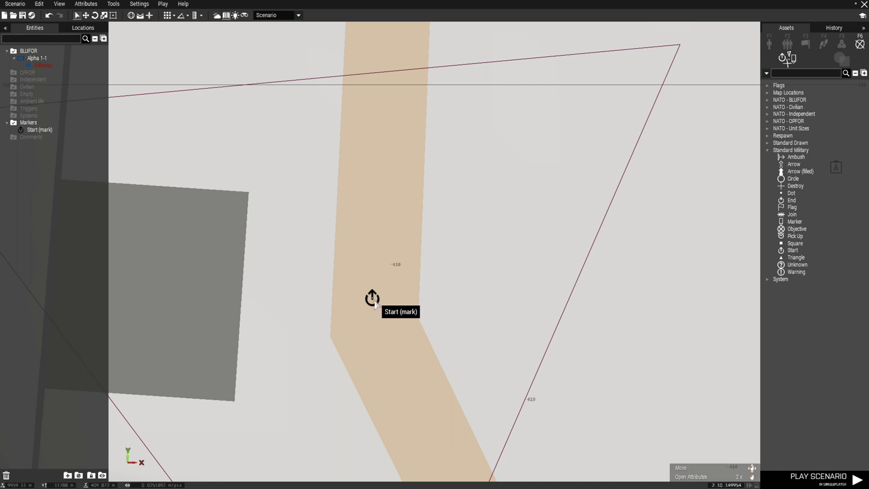
left_click(372, 303)
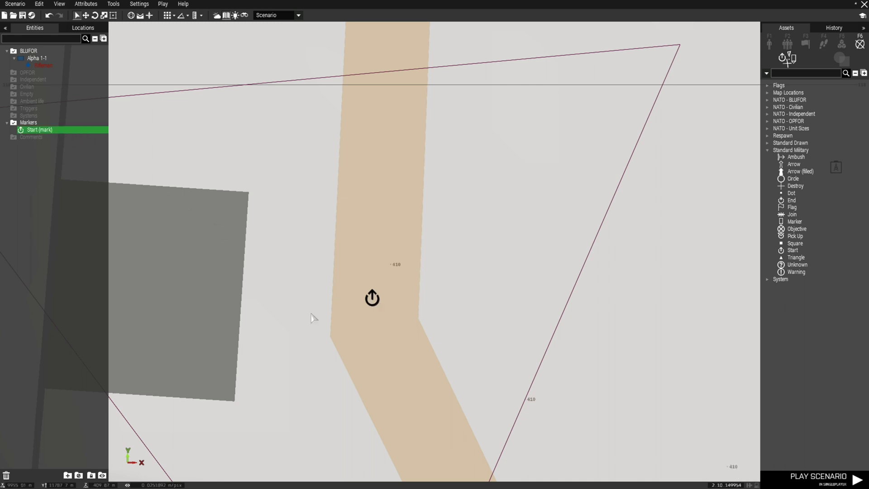
- Place a second Start marker beside the road at Tanoa Sugar Company
left_click(378, 357)
scroll(378, 357, "down", 5)
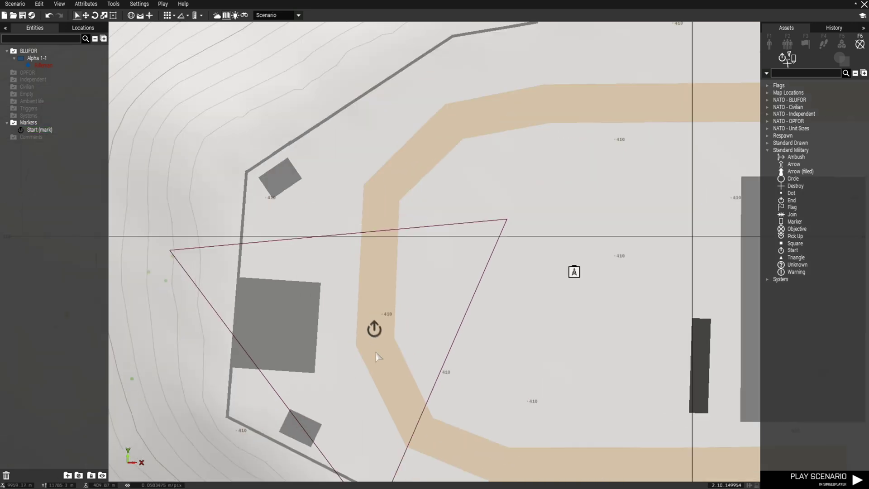
scroll(384, 389, "down", 5)
scroll(323, 236, "up", 4)
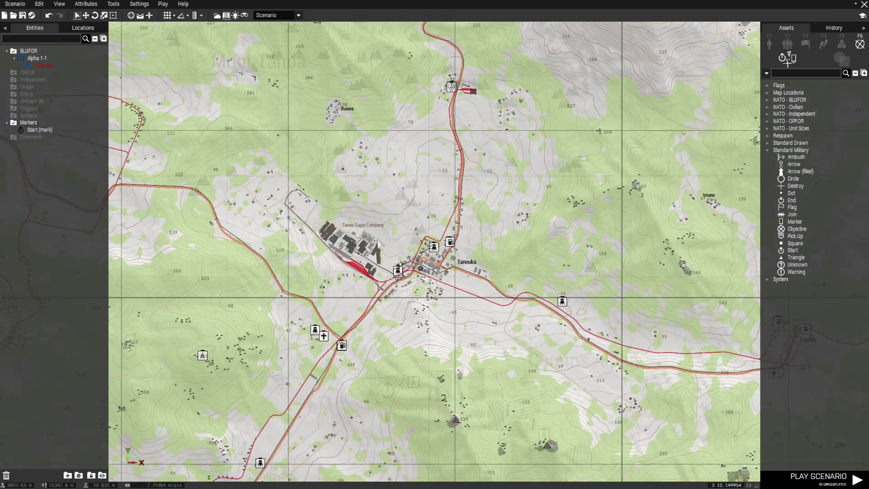
scroll(324, 235, "up", 5)
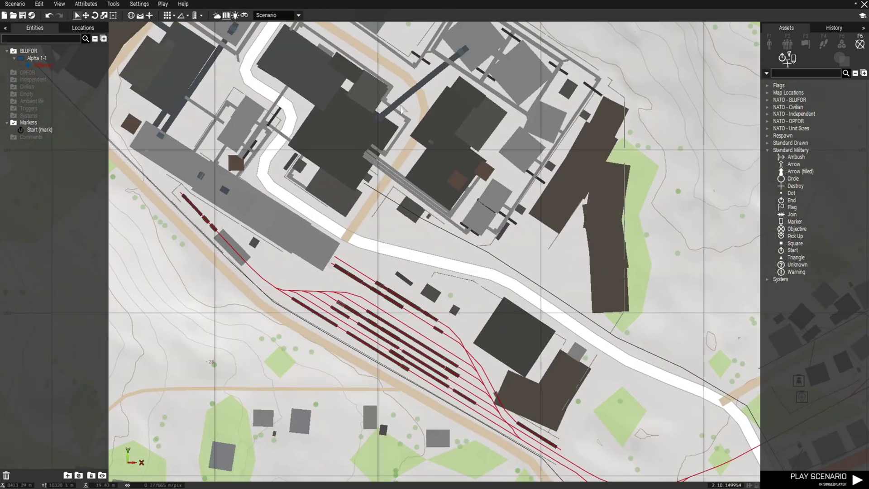
scroll(398, 239, "up", 4)
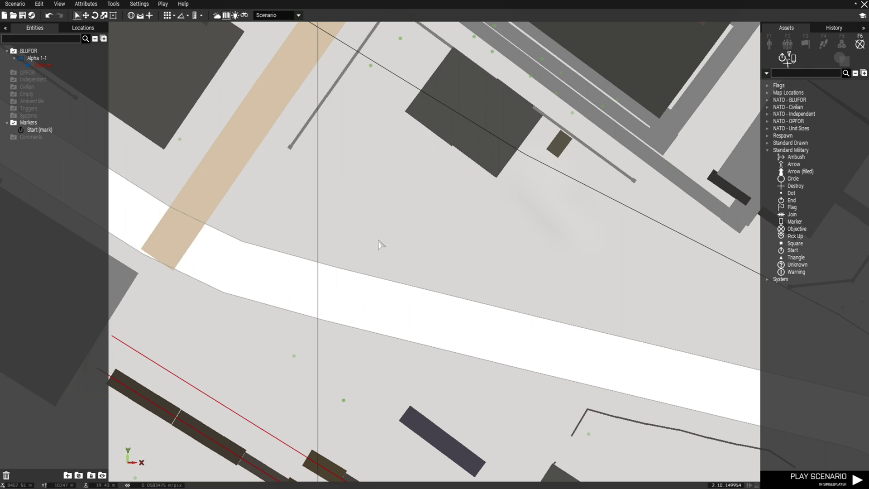
left_click(379, 244)
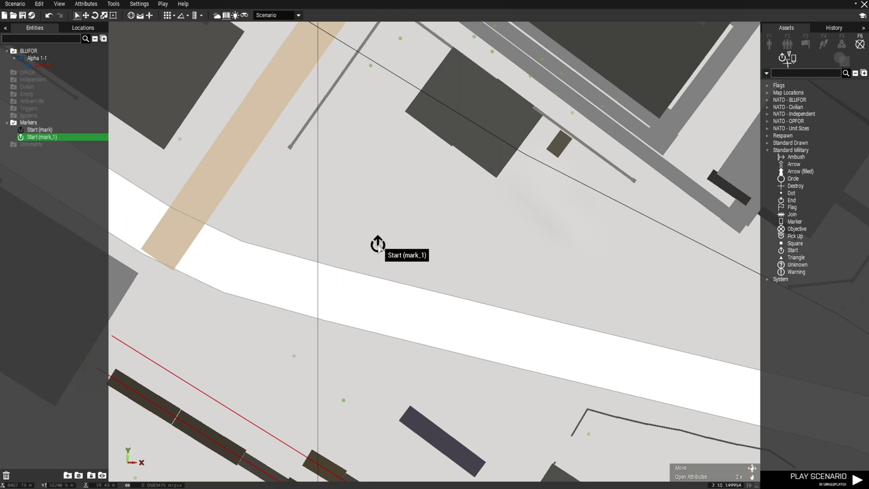
- Rename the second marker's variable to 'mark1'
double_click(379, 246)
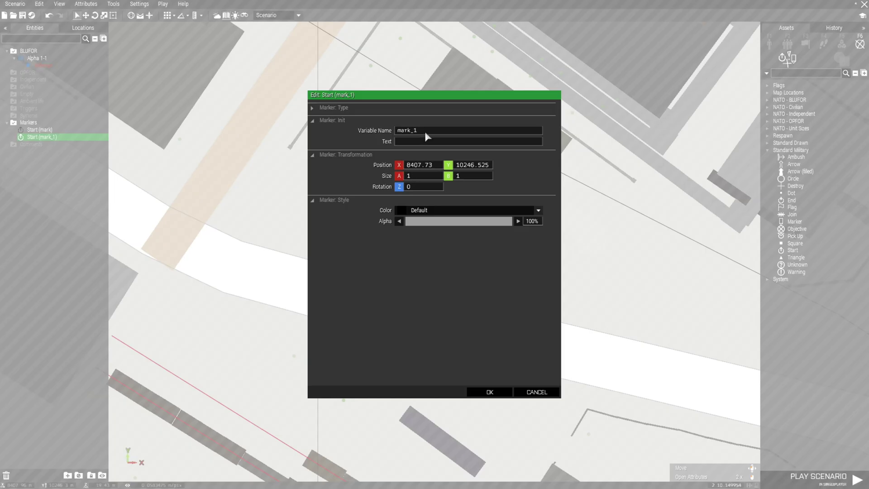
key("BackSpace")
key("BackSpace")
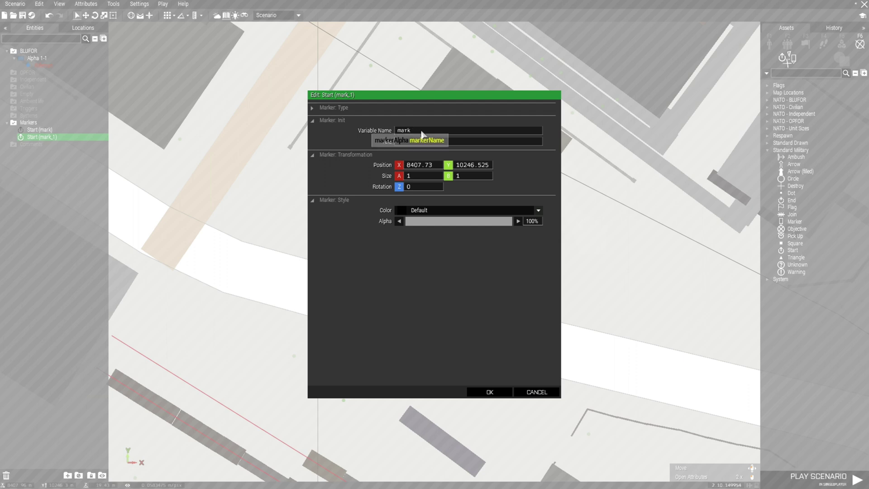
type("1")
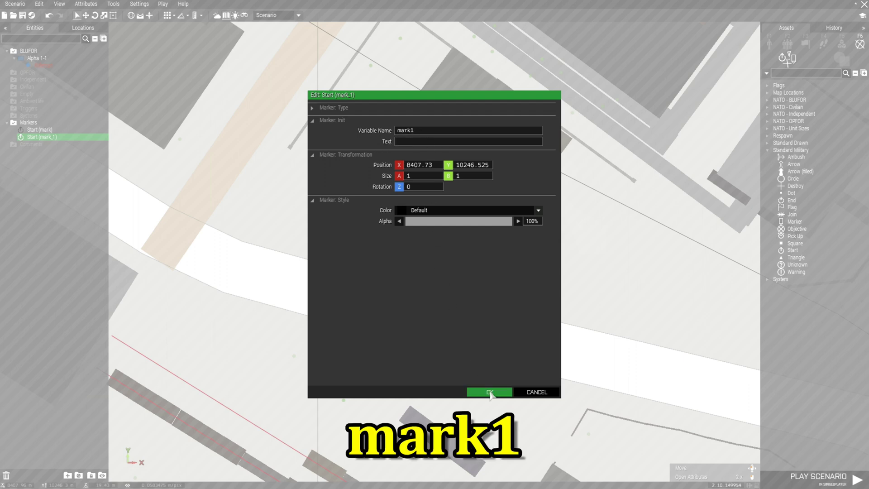
left_click(488, 392)
left_click(406, 294)
scroll(406, 294, "down", 10)
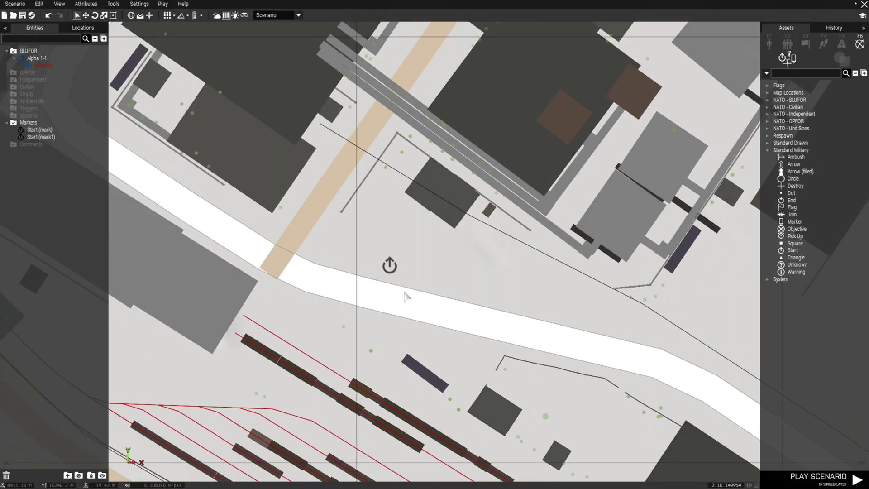
- Place a third Start marker beside the terminal at Aéroport de Tanoa
scroll(405, 295, "down", 6)
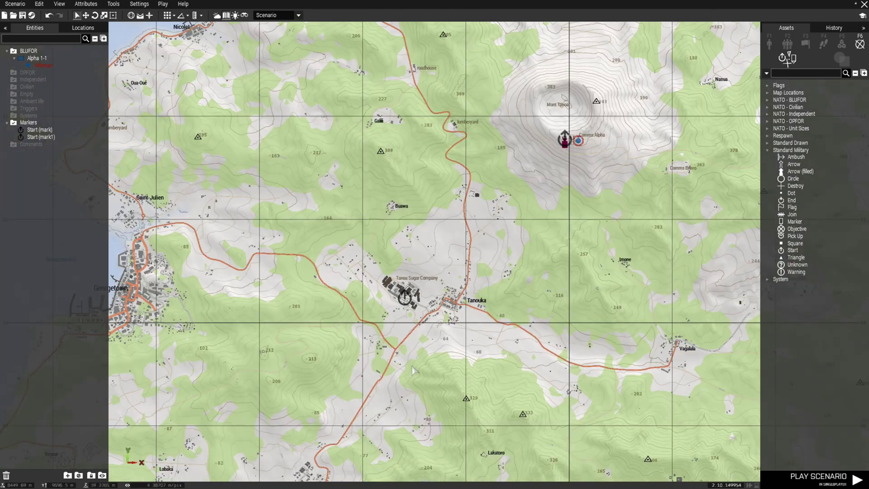
right_click_drag(406, 295, 357, 182)
scroll(337, 210, "up", 10)
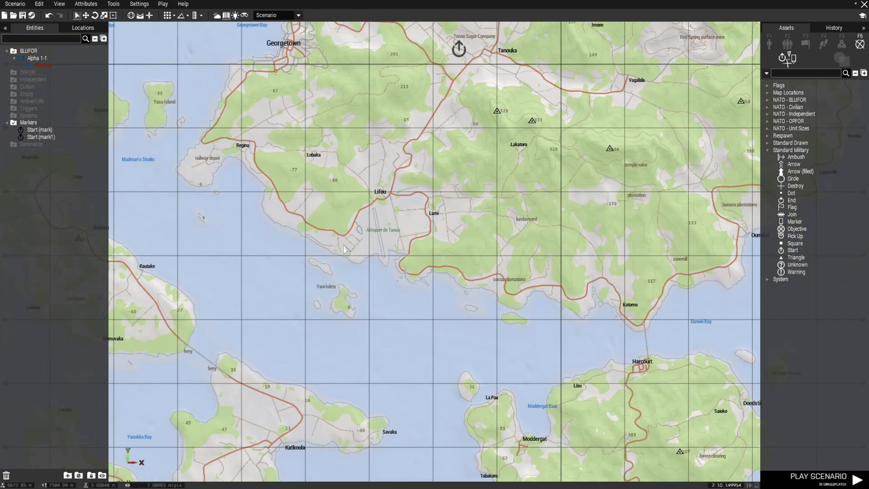
scroll(393, 212, "up", 10)
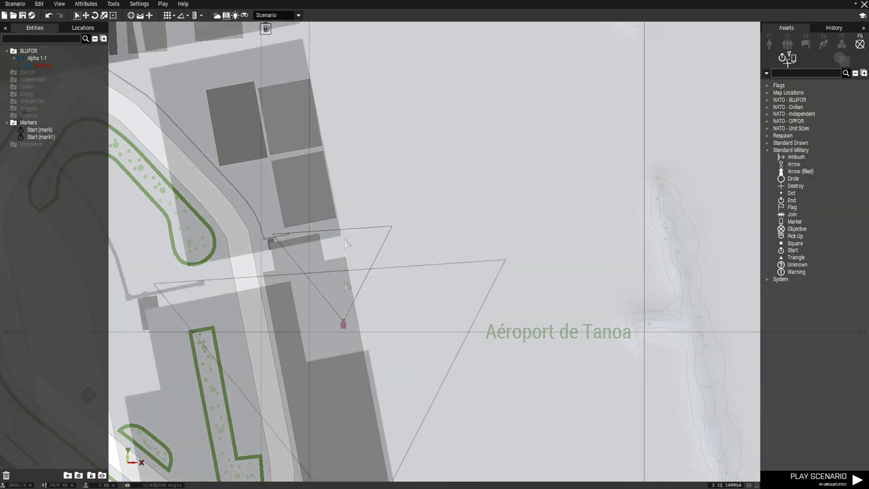
left_click(344, 286)
scroll(343, 282, "up", 5)
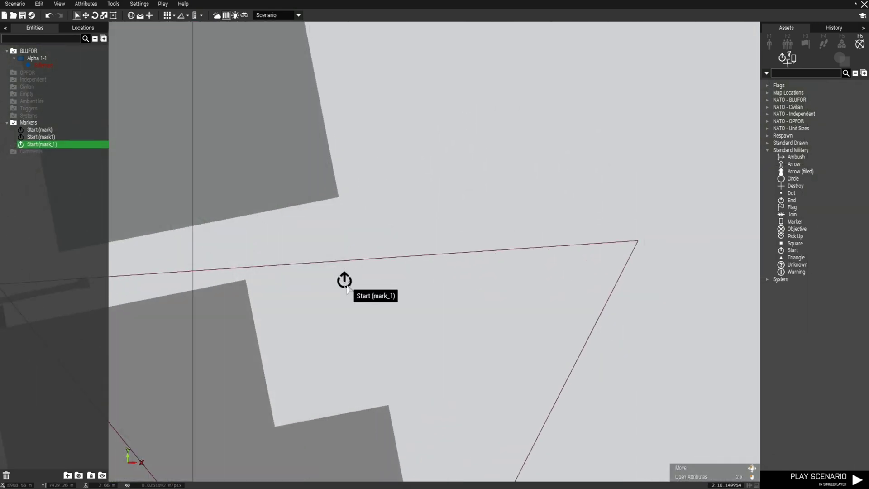
- Rename the airport marker's variable to 'mark2'
double_click(344, 284)
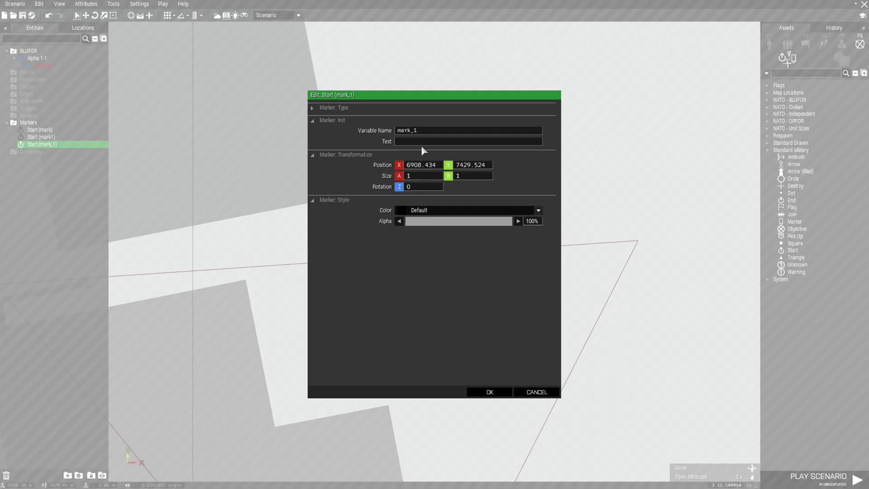
left_click(420, 131)
key("BackSpace")
key("BackSpace")
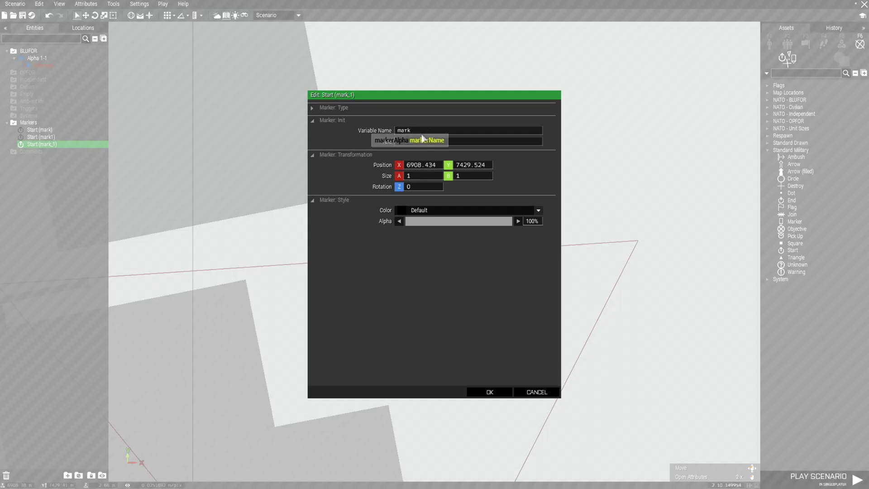
type("2")
left_click(490, 392)
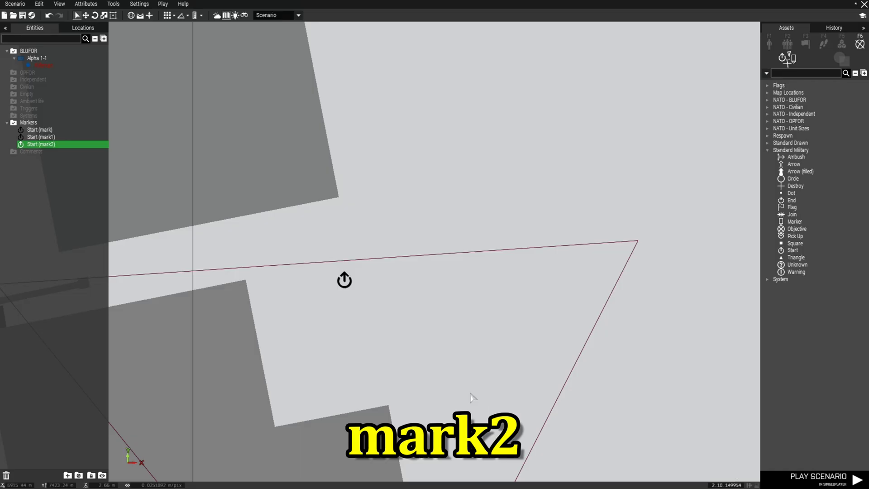
scroll(470, 397, "down", 10)
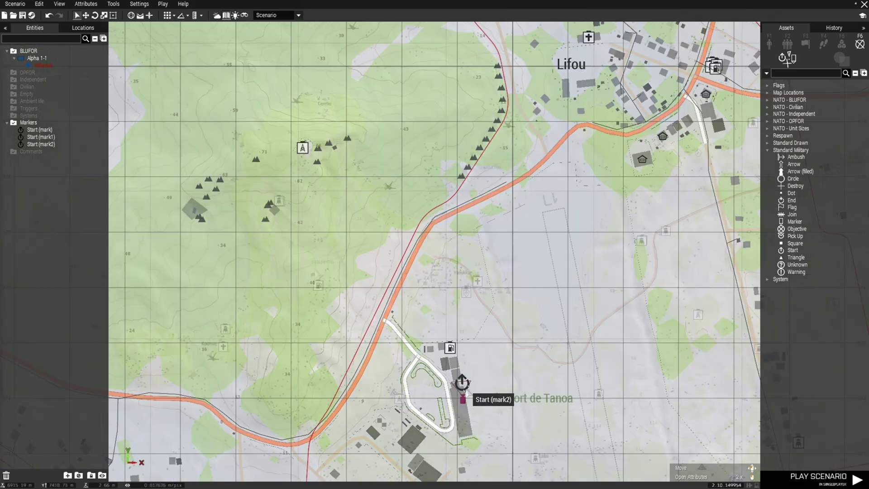
- Place a fourth Start marker at Bala Airstrip and nudge it slightly lower
scroll(468, 395, "down", 3)
scroll(363, 263, "up", 15)
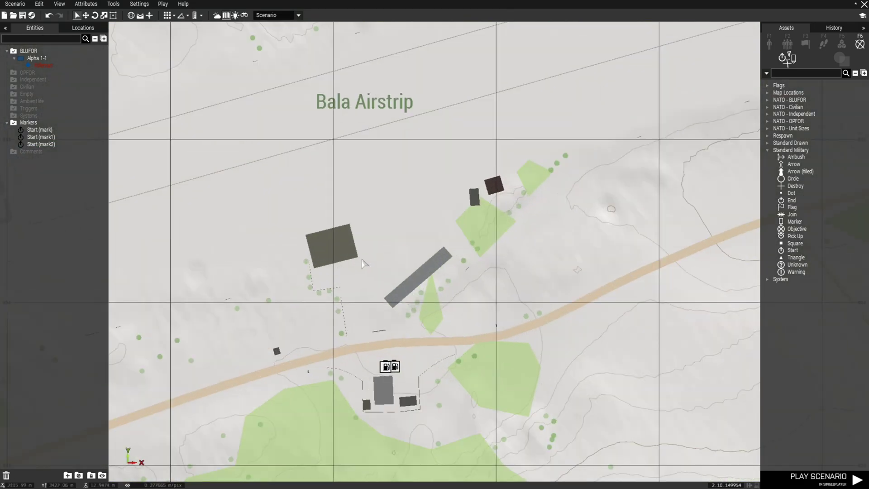
scroll(362, 264, "up", 5)
left_click(277, 311)
scroll(277, 315, "up", 2)
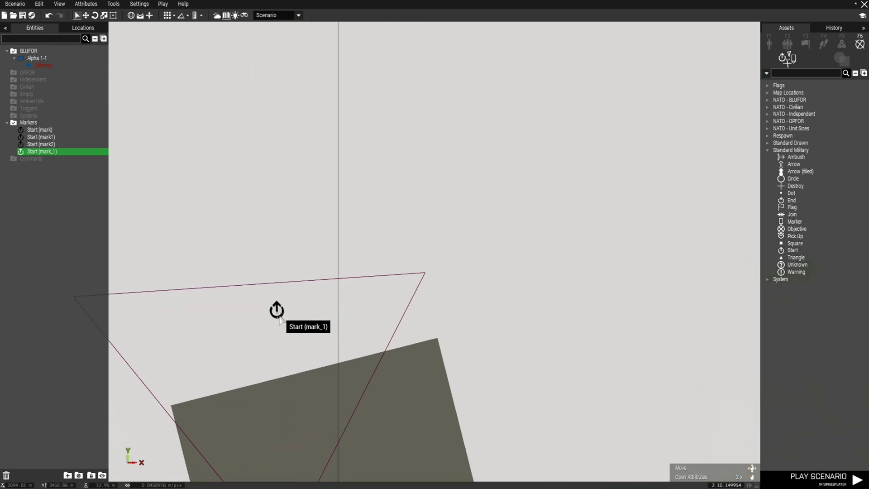
scroll(279, 318, "up", 2)
left_click_drag(278, 312, 279, 339)
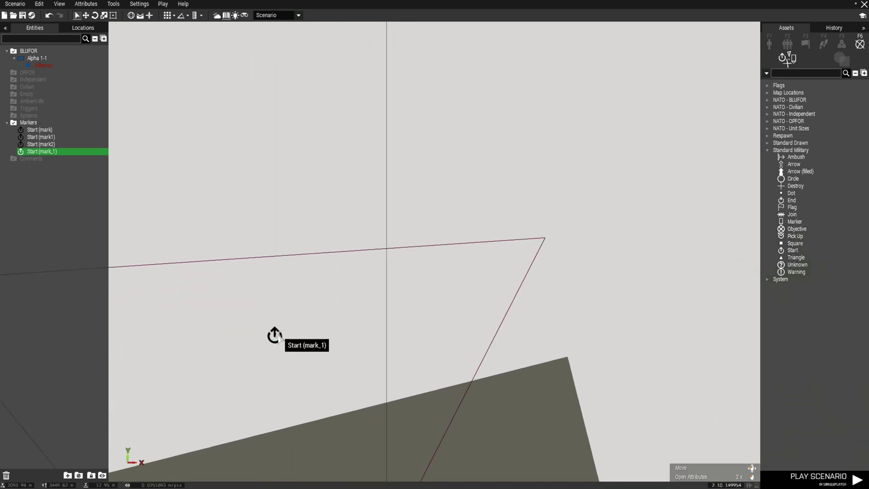
- Rename the Bala Airstrip marker's variable to 'mark3'
double_click(279, 337)
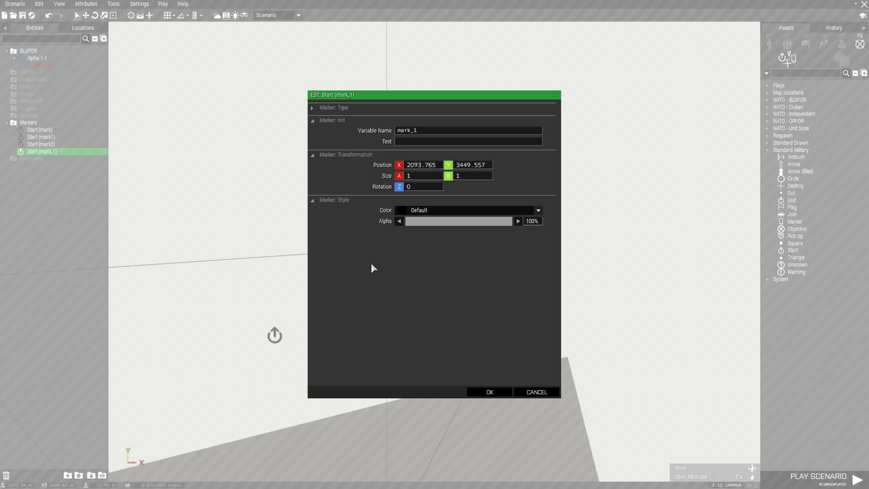
left_click(424, 130)
key("BackSpace")
key("BackSpace")
type("3")
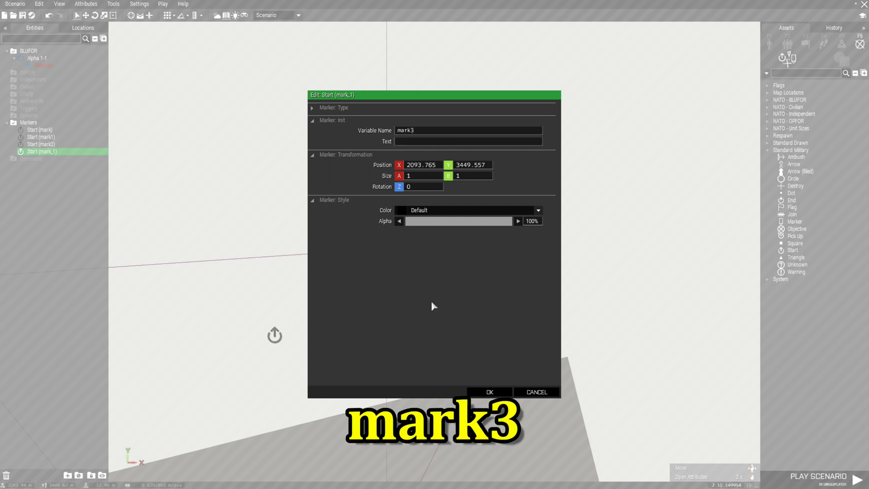
left_click(498, 393)
- Switch to the 3-D view, fly to the Alpha 1-1 rifleman and open his attributes
left_click(334, 347)
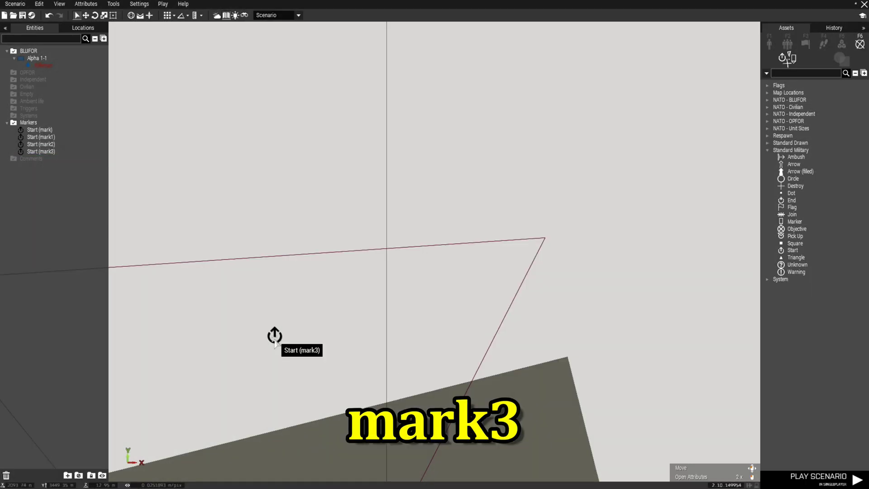
double_click(56, 133)
key("m")
left_click(42, 64)
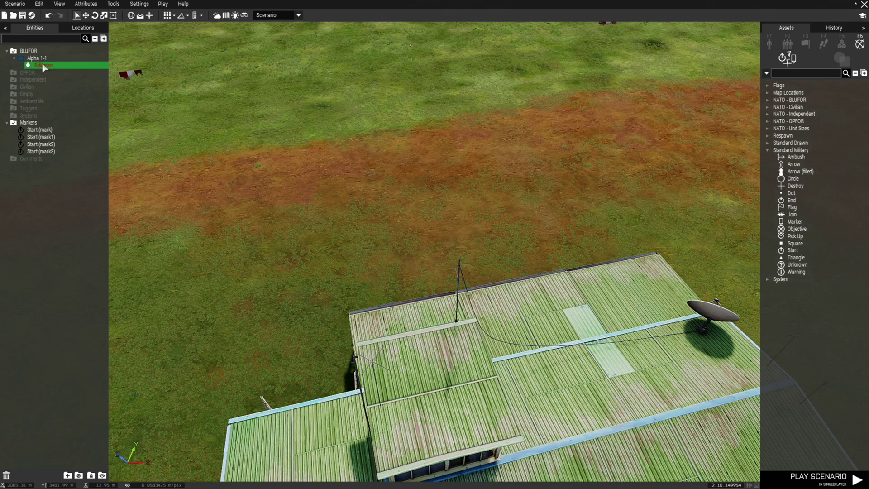
right_click(41, 63)
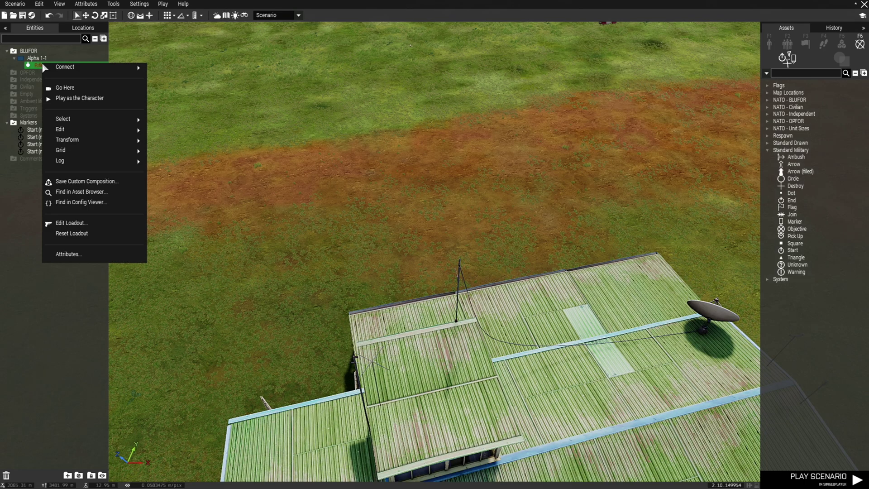
left_click(72, 87)
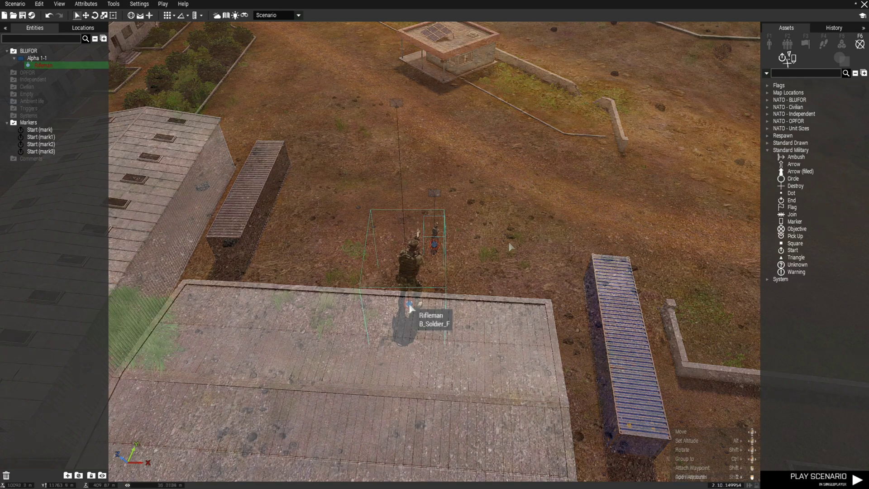
double_click(409, 307)
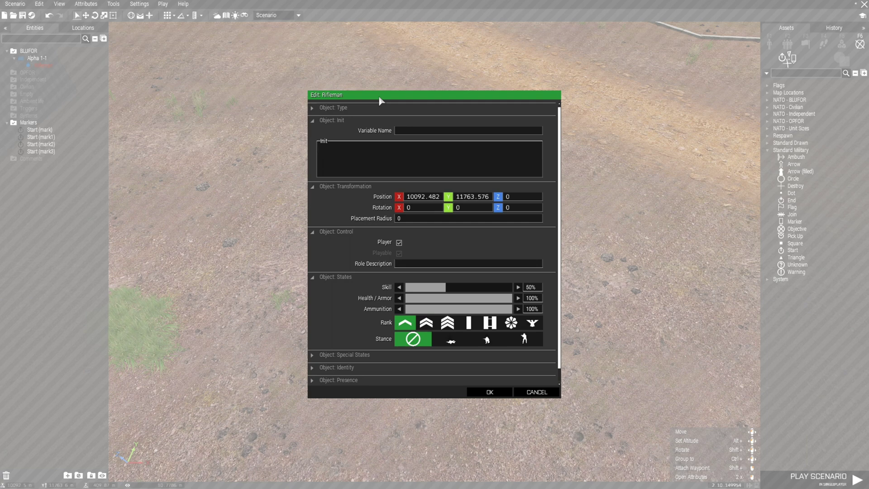
- Begin the rifleman's Init script: this setpos (getMarkerPos (selectRandom ["mark", "mark..
type("this")
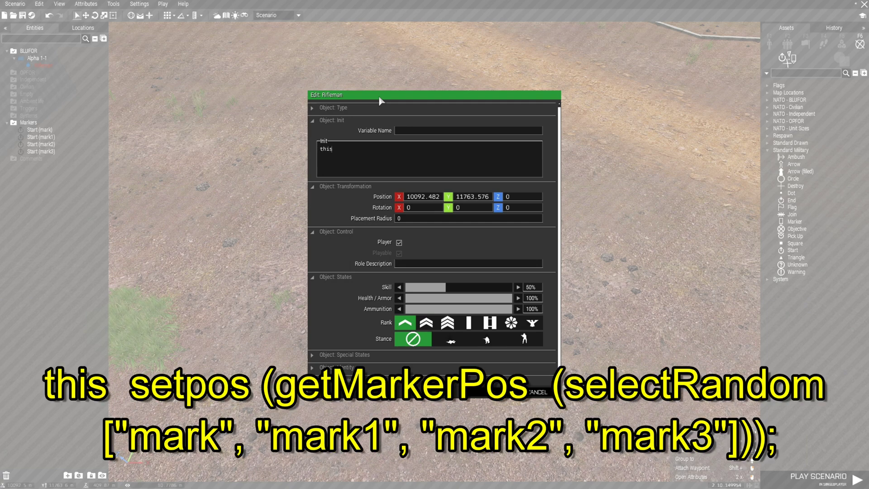
type(" setpos (getM")
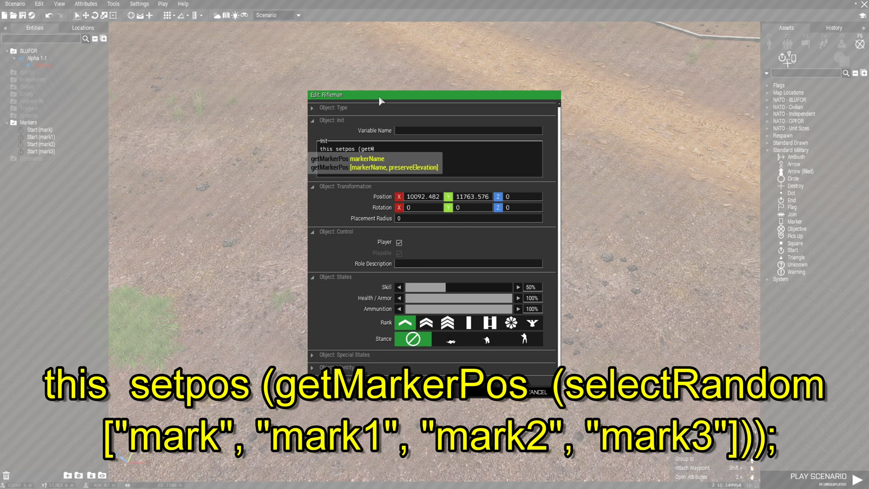
type("arker")
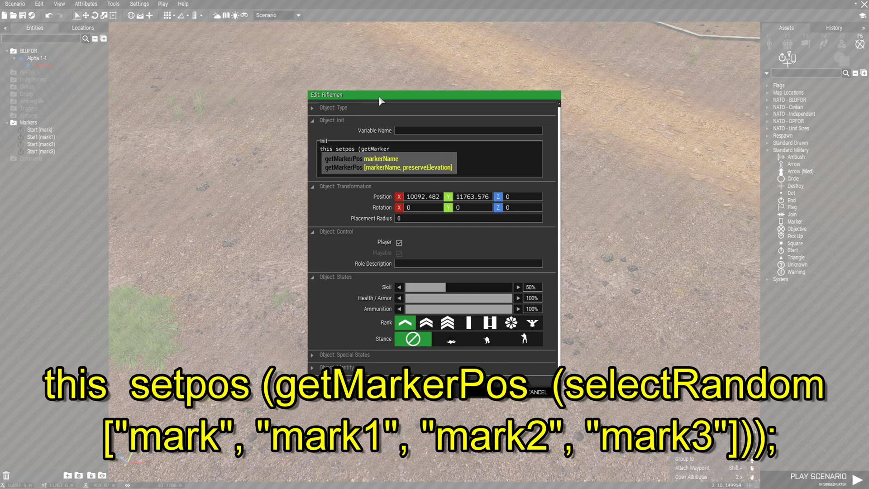
type("Pos")
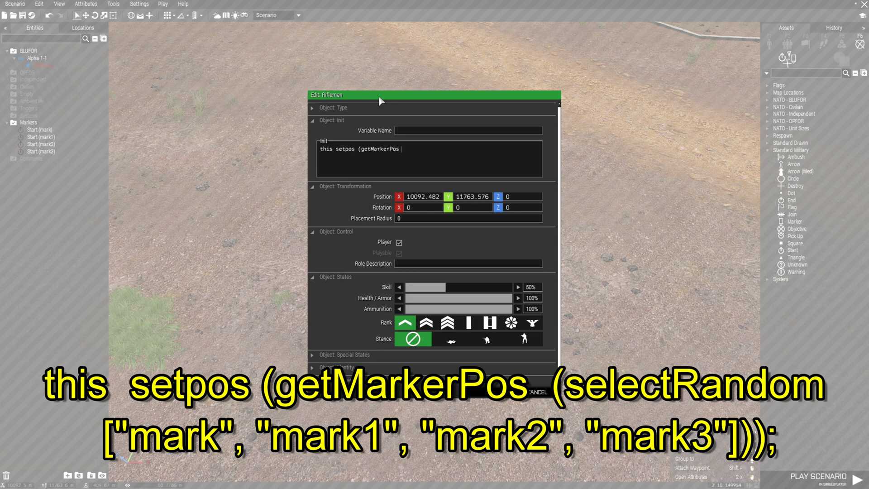
type(" (se")
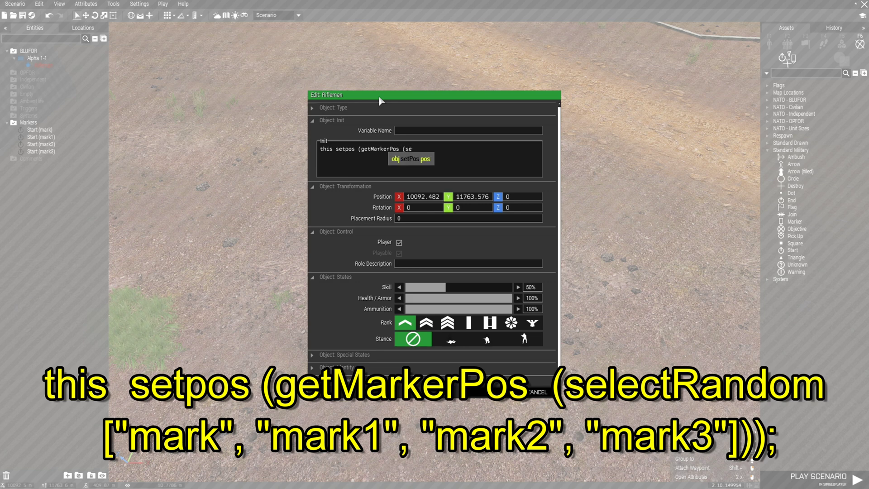
type("lectRandom")
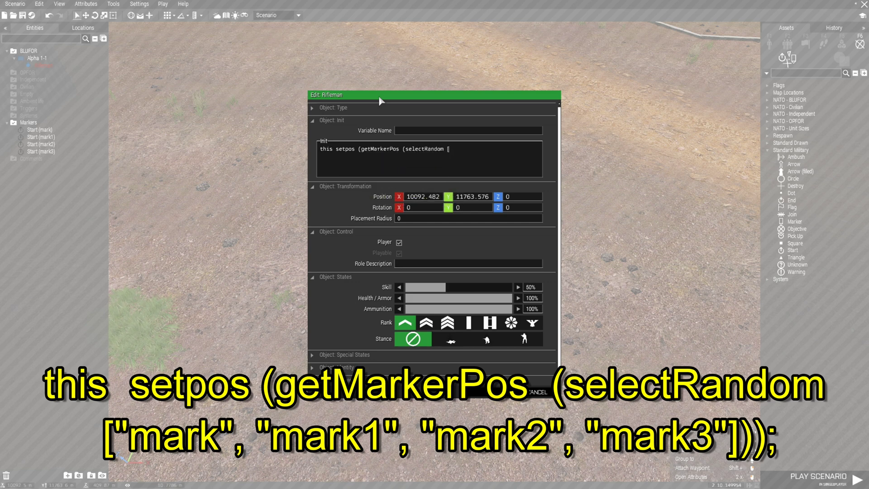
type(" [\"")
type("mar")
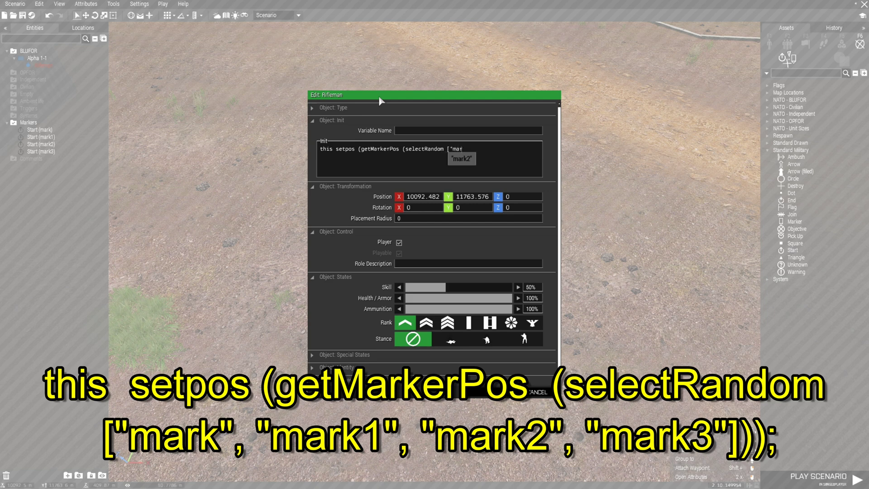
type("k\"")
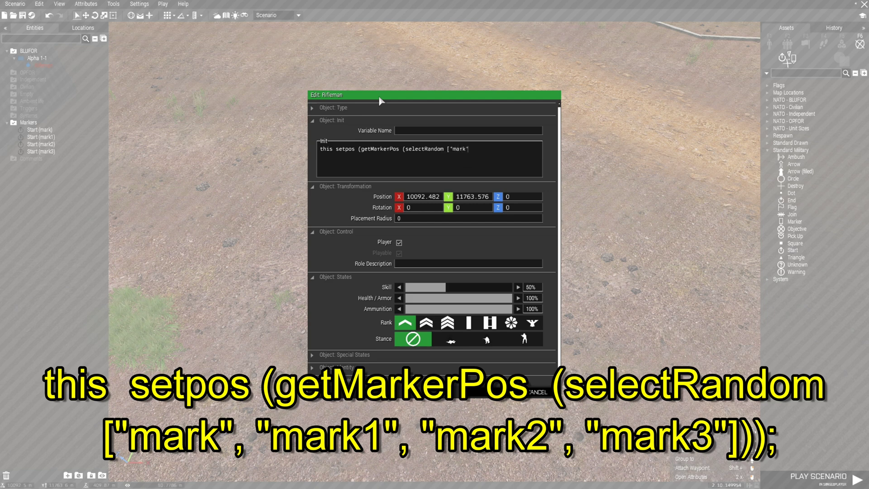
type(", \"mark")
- Complete the Init marker list with "mark1", "mark2", "mark3", close the brackets and confirm
type("1\", \"mark2\", \"mark3")
type("));")
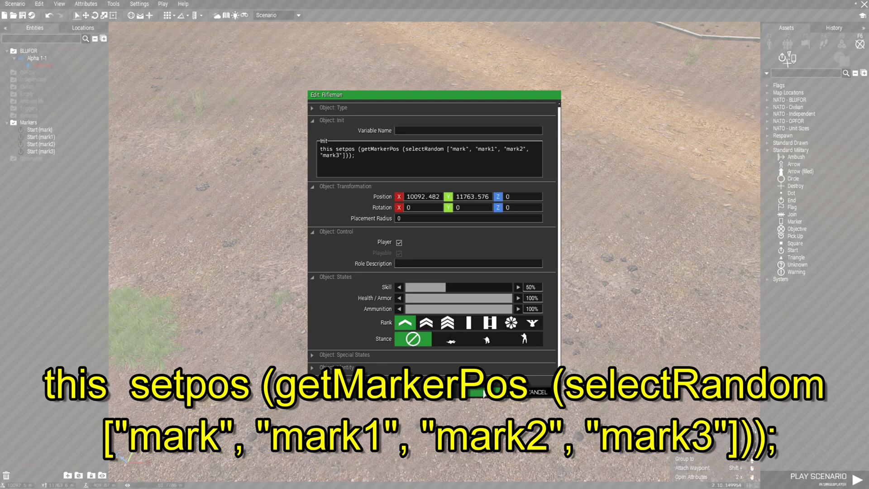
left_click(494, 393)
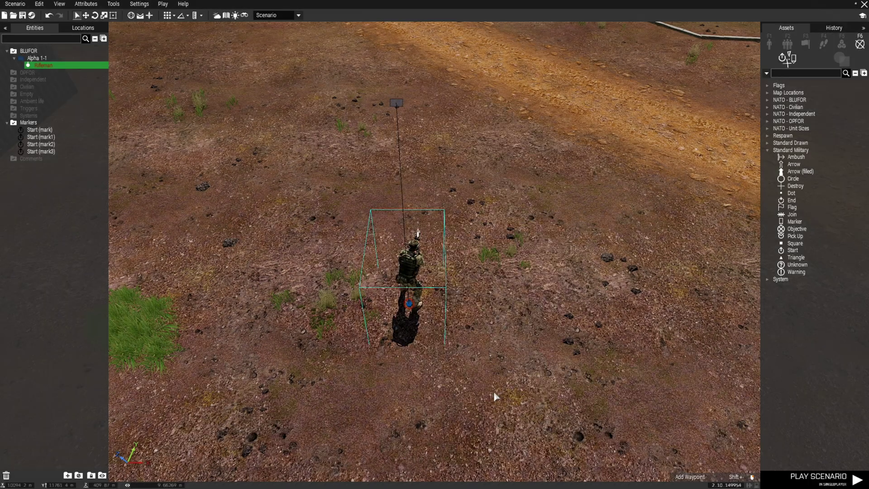
- Save the scenario under the new file name Random_Player_start
left_click(506, 360)
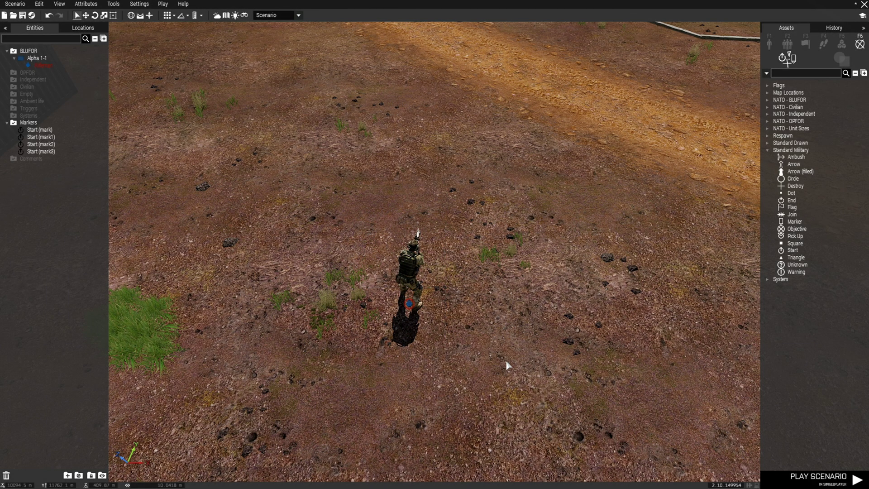
left_click(23, 16)
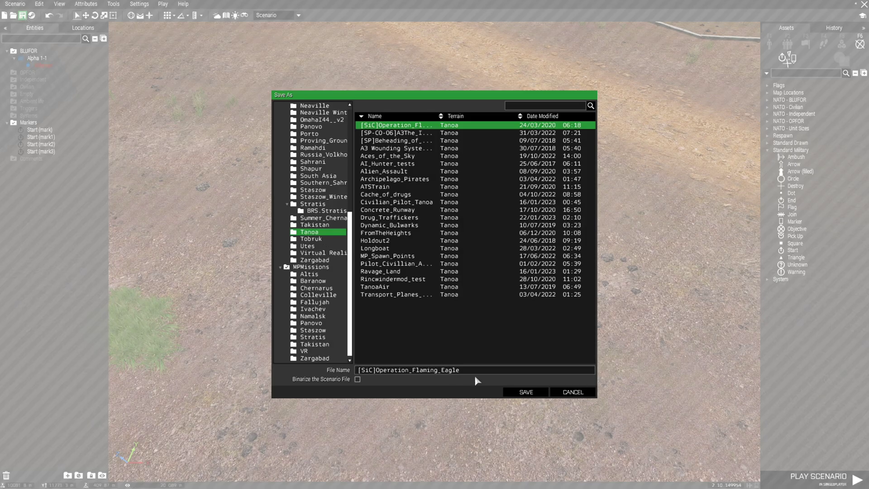
left_click_drag(474, 376, 351, 383)
key("BackSpace")
left_click(538, 394)
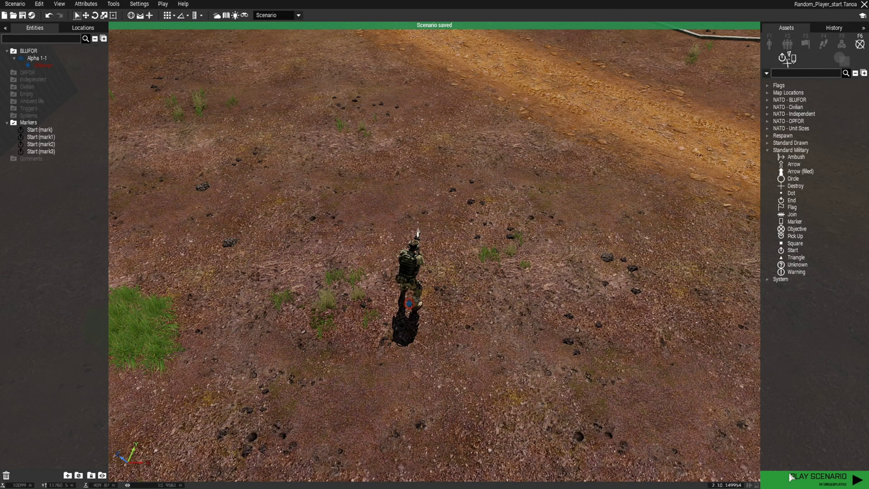
- Play the scenario, check the spawn on the map, then restart for a different random start
left_click(784, 483)
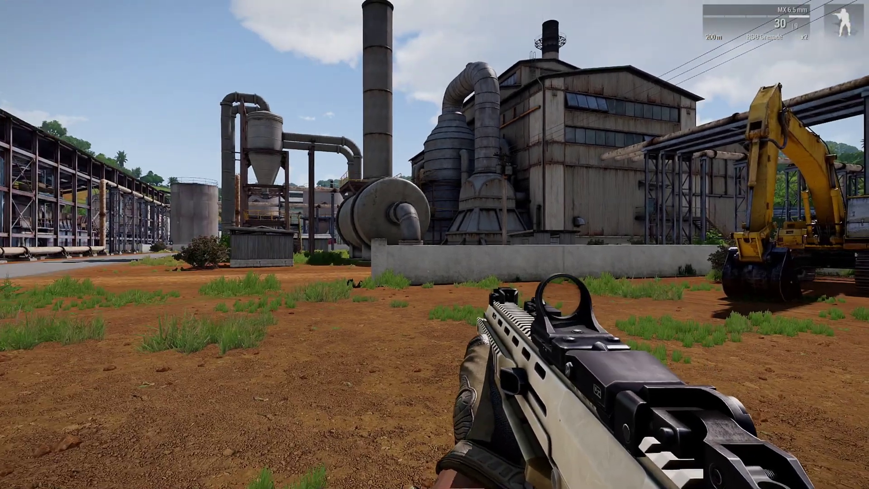
key("m")
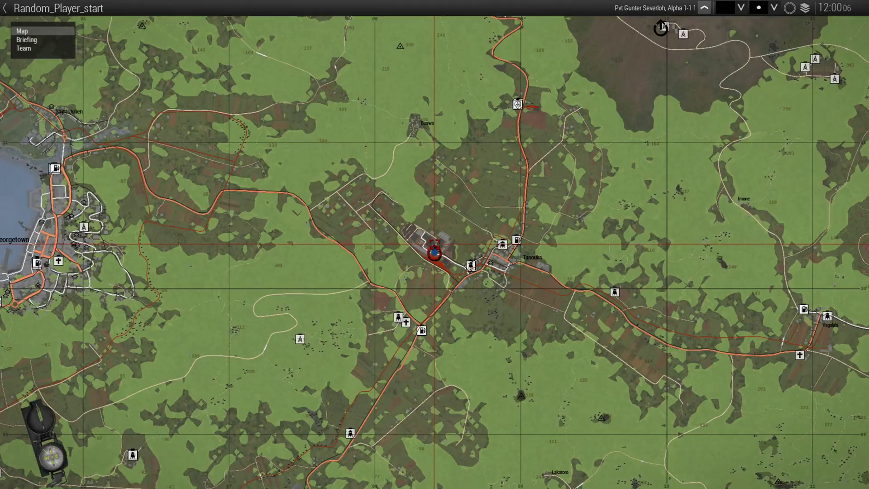
scroll(435, 243, "up", 5)
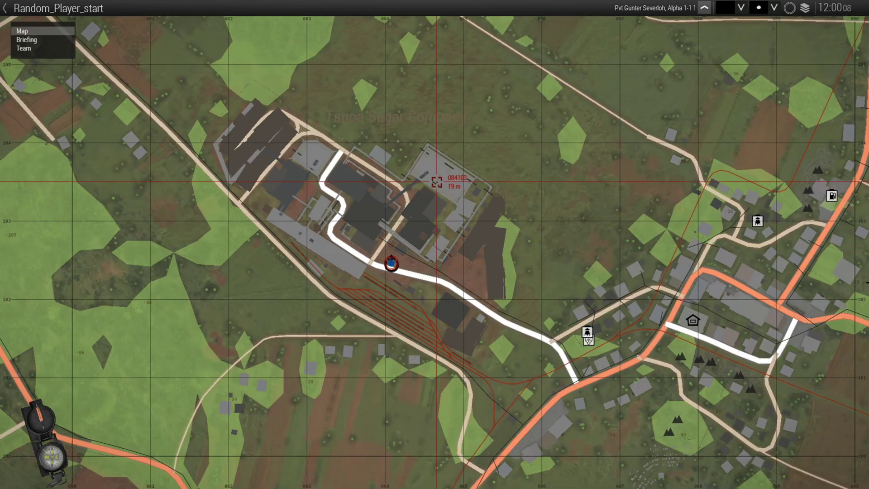
key("m")
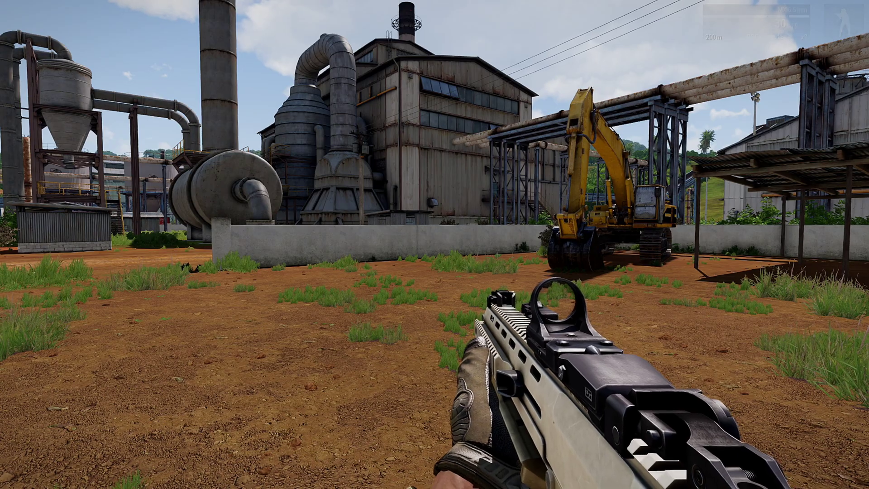
key("Escape")
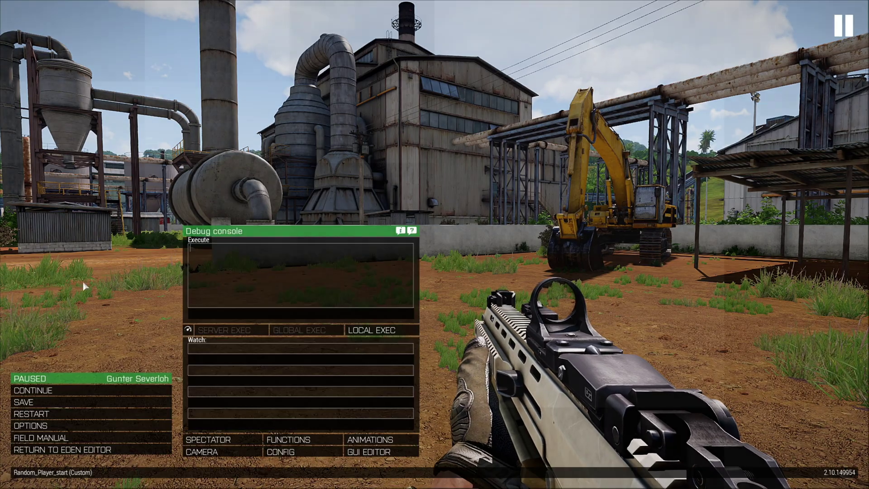
left_click(48, 414)
left_click(348, 234)
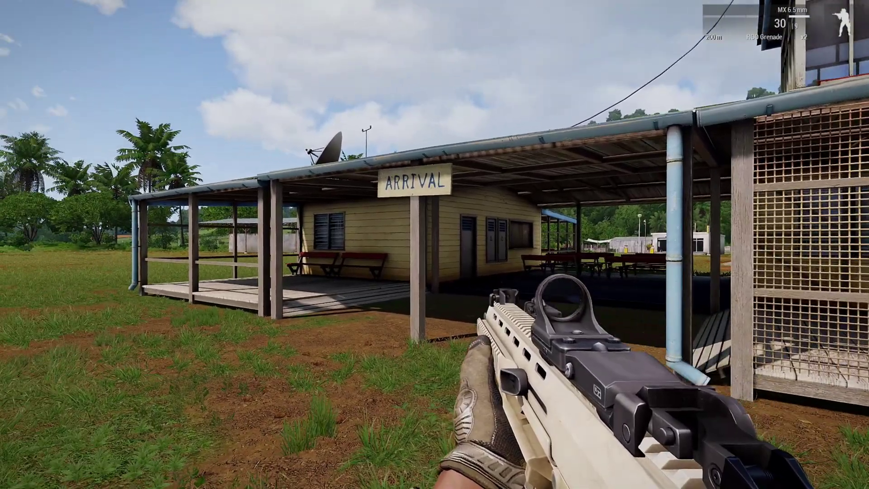
- Check the current spawn location on the map, then restart the mission
key("m")
scroll(437, 277, "up", 5)
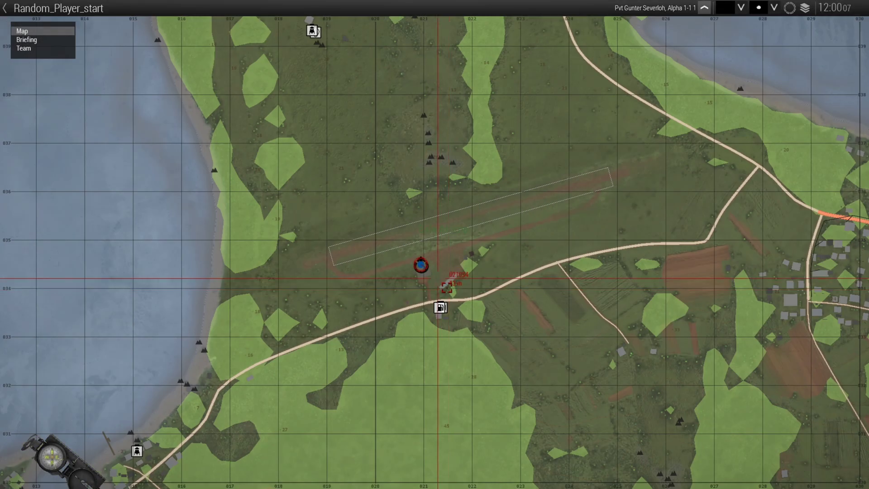
scroll(437, 277, "down", 5)
key("m")
key("Escape")
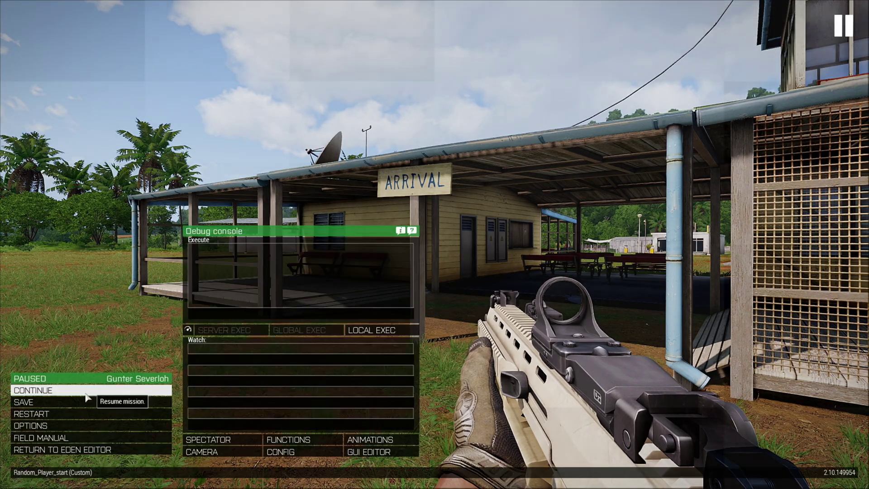
left_click(99, 412)
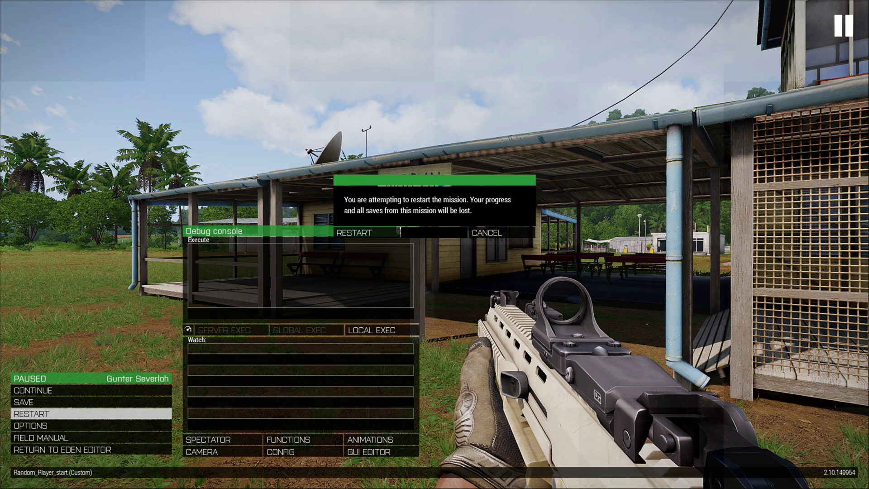
key("Return")
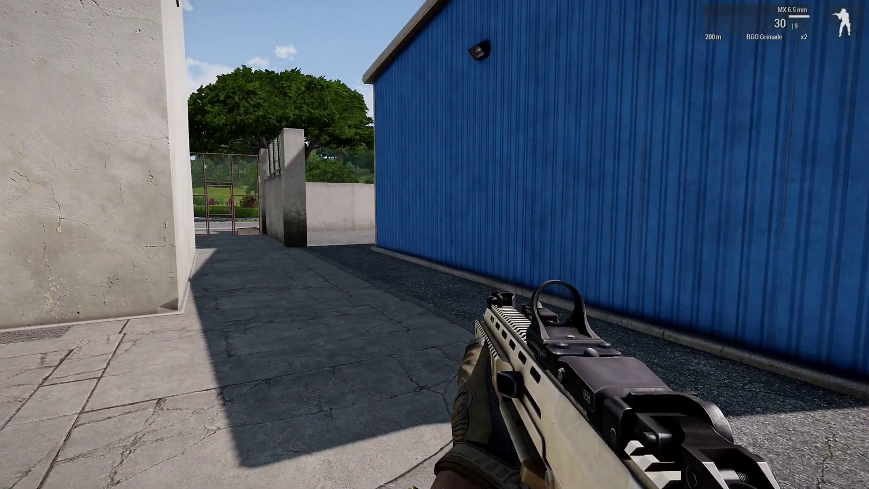
- Confirm the blue hangar spawn on the map, then restart the mission twice more
key("m")
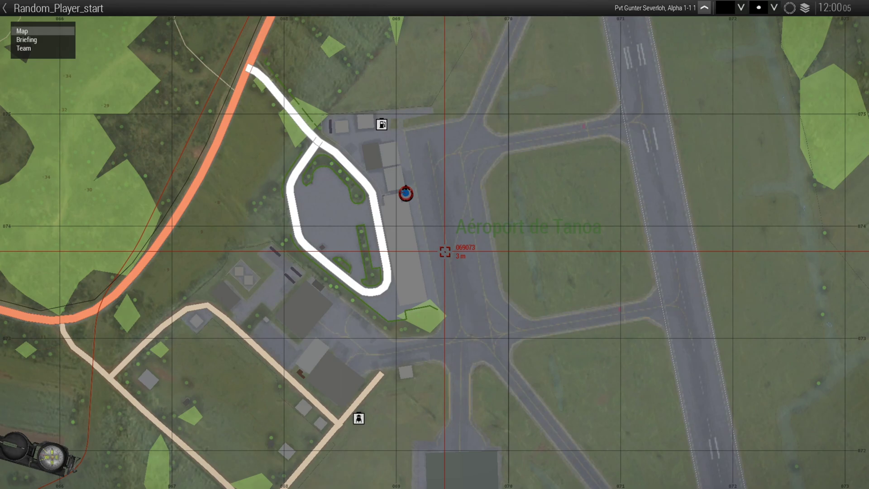
key("m")
key("Escape")
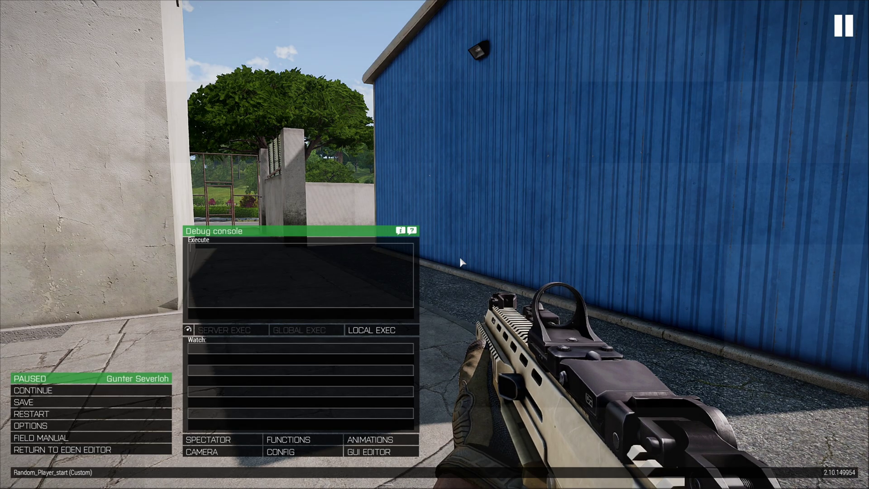
left_click(89, 414)
left_click(351, 233)
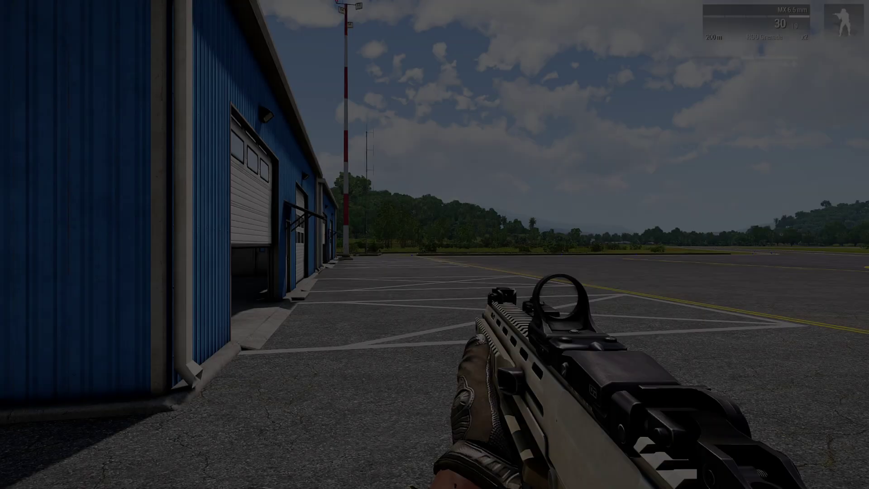
key("Escape")
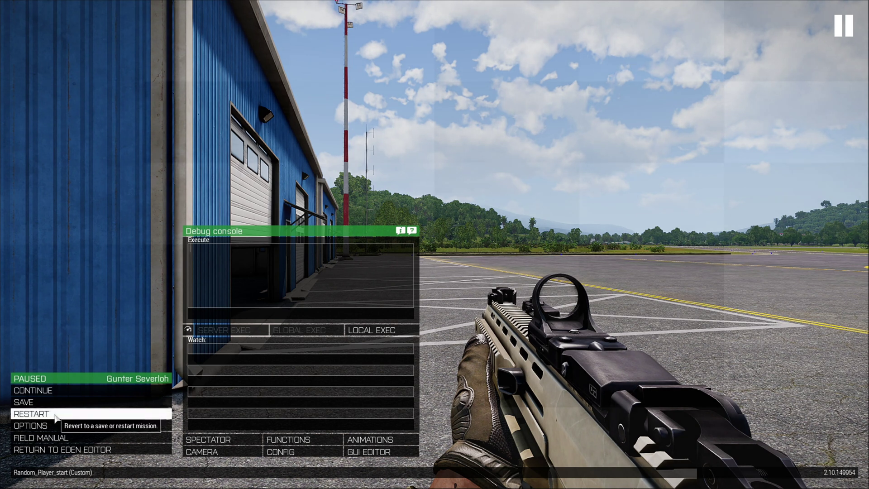
left_click(136, 413)
left_click(352, 234)
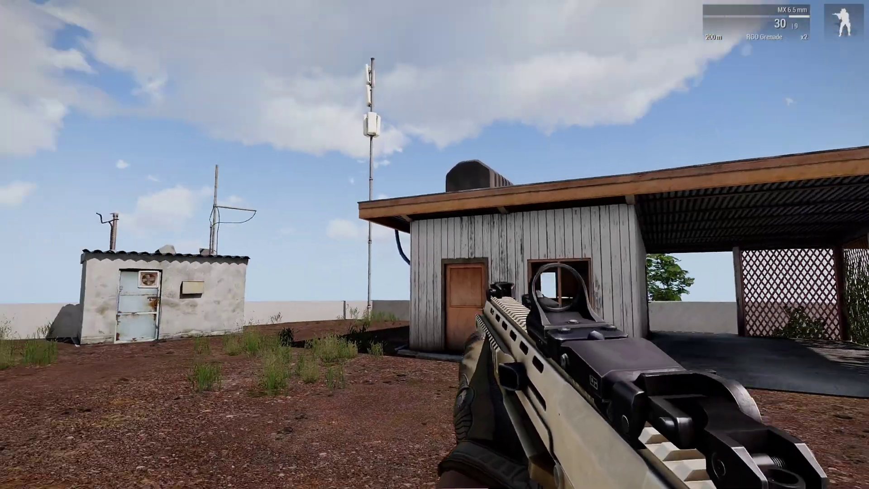
- In third person, confirm the Comms Alpha hilltop spawn on the map, then switch to a soldier-free camera
key("Return")
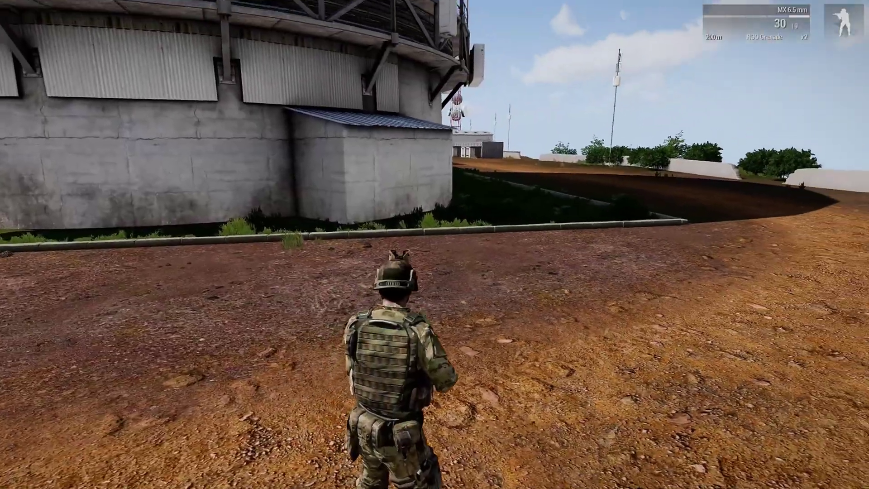
key("m")
scroll(434, 245, "down", 2)
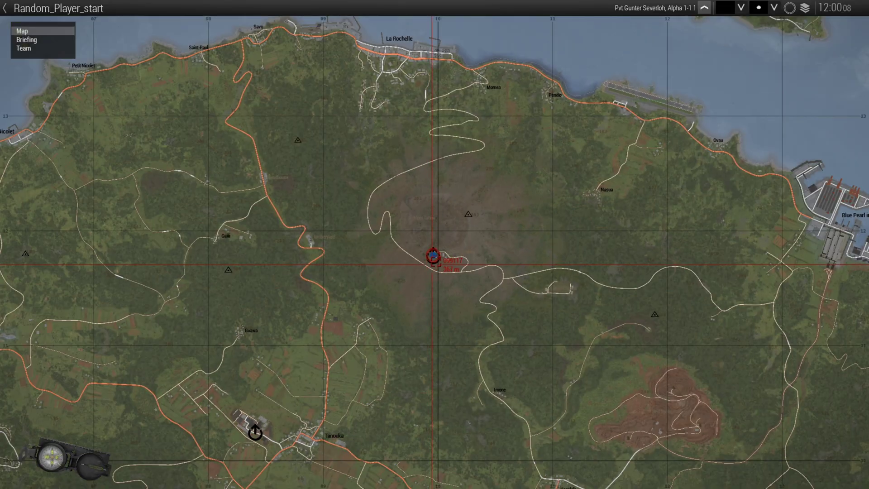
scroll(432, 264, "up", 5)
key("m")
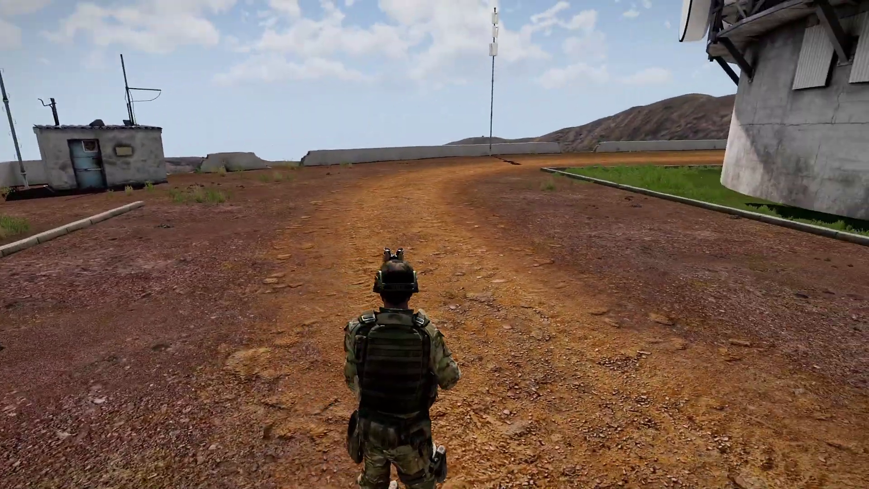
key("KP_Enter")
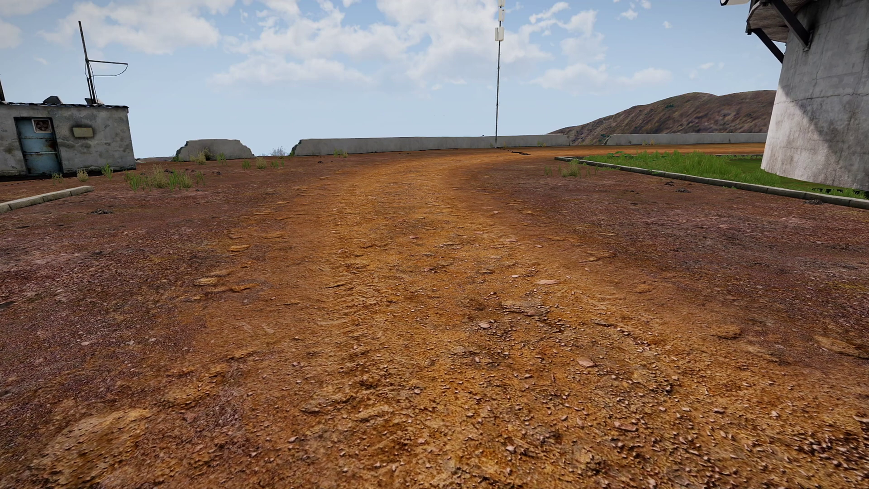